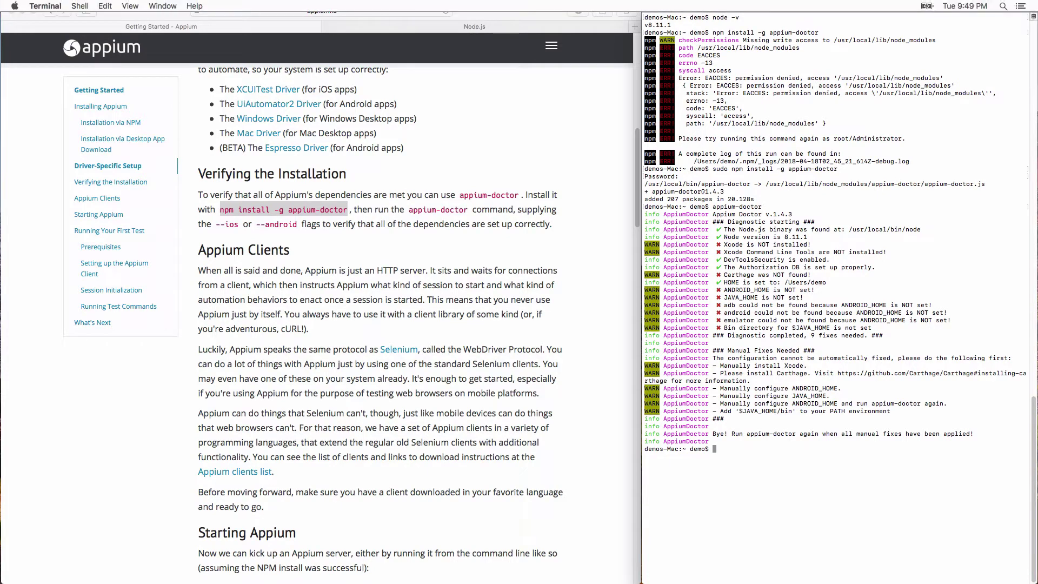
Launch the App Store through Spotlight.
key(super+space)
text(app st)
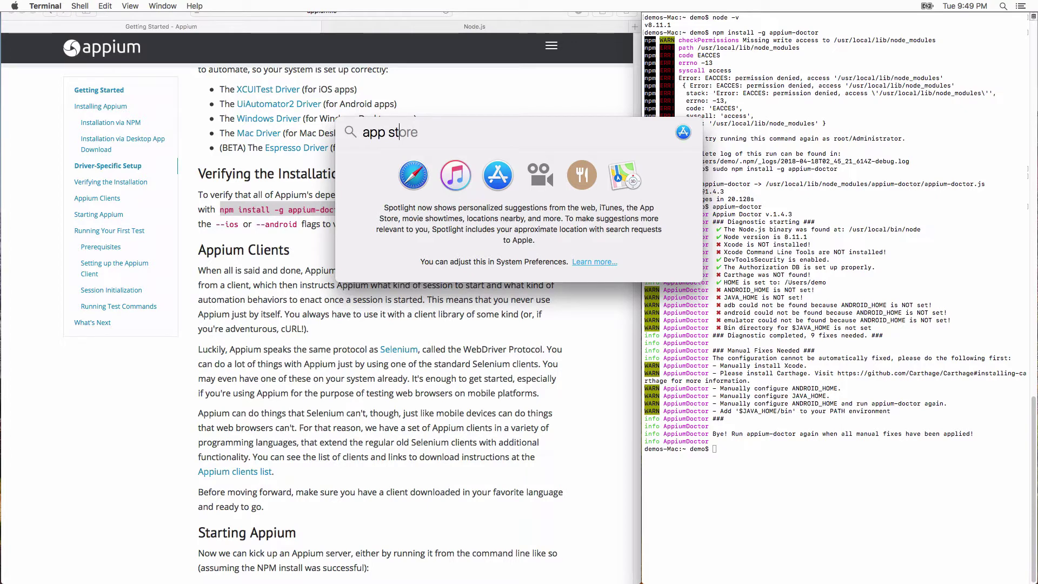
key(Return)
key(Return)
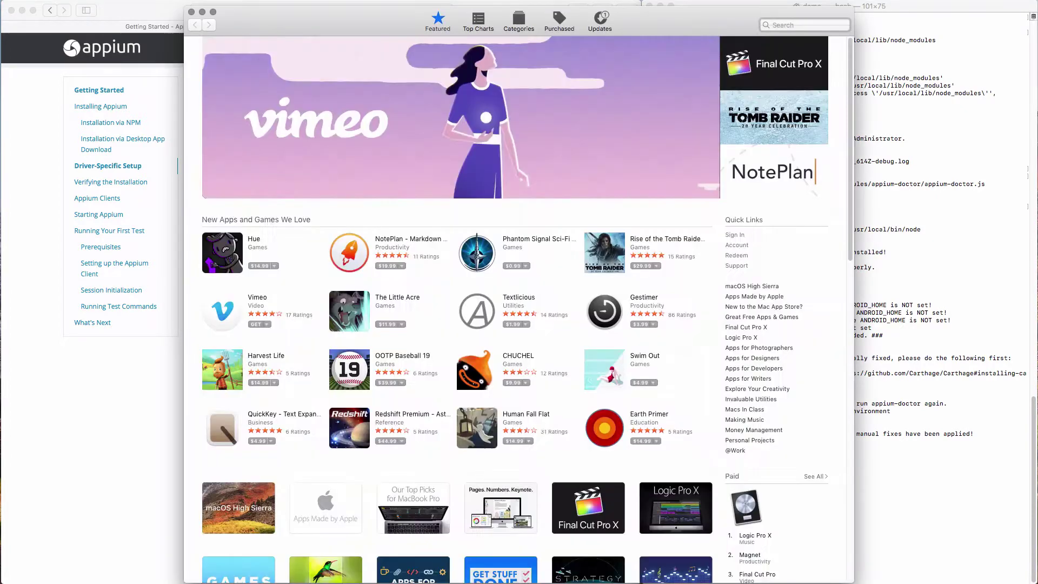
Search the App Store for 'xcode' and install Xcode.
text(xcode)
key(Return)
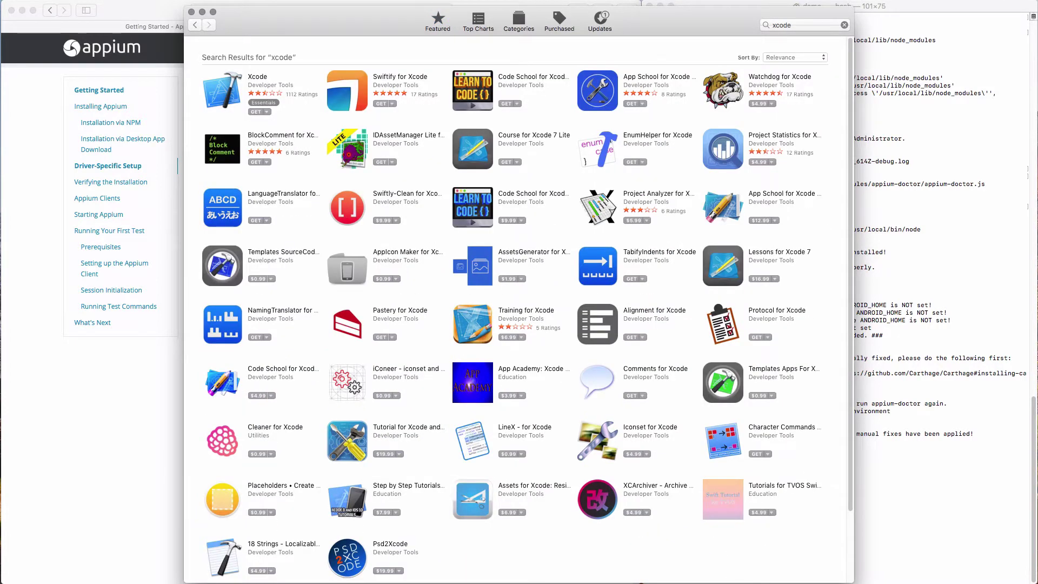
click(261, 112)
click(268, 112)
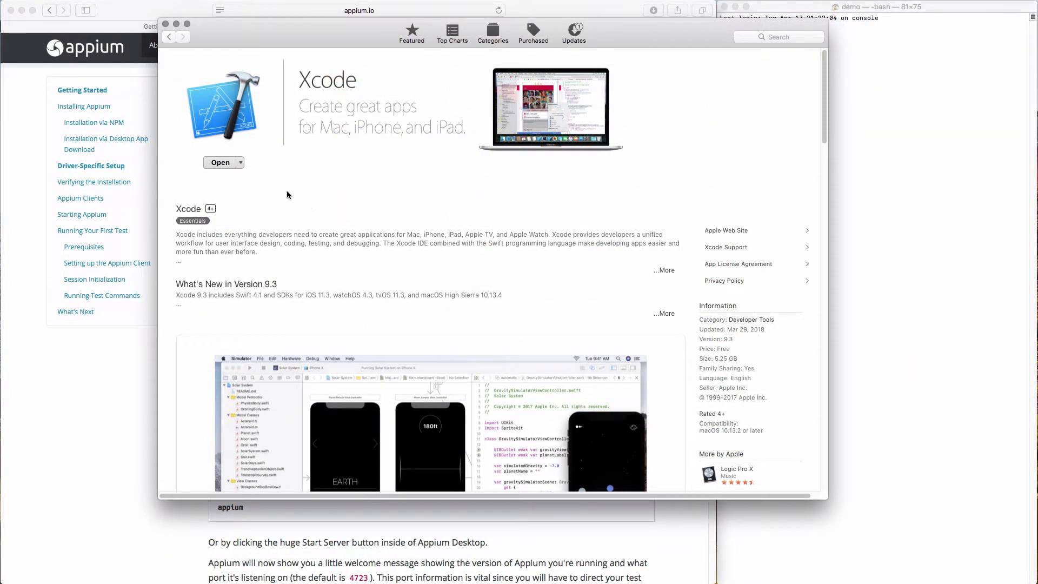
Open the newly installed Xcode 9.3, agree to the iOS SDK license, and dismiss the welcome window.
click(220, 163)
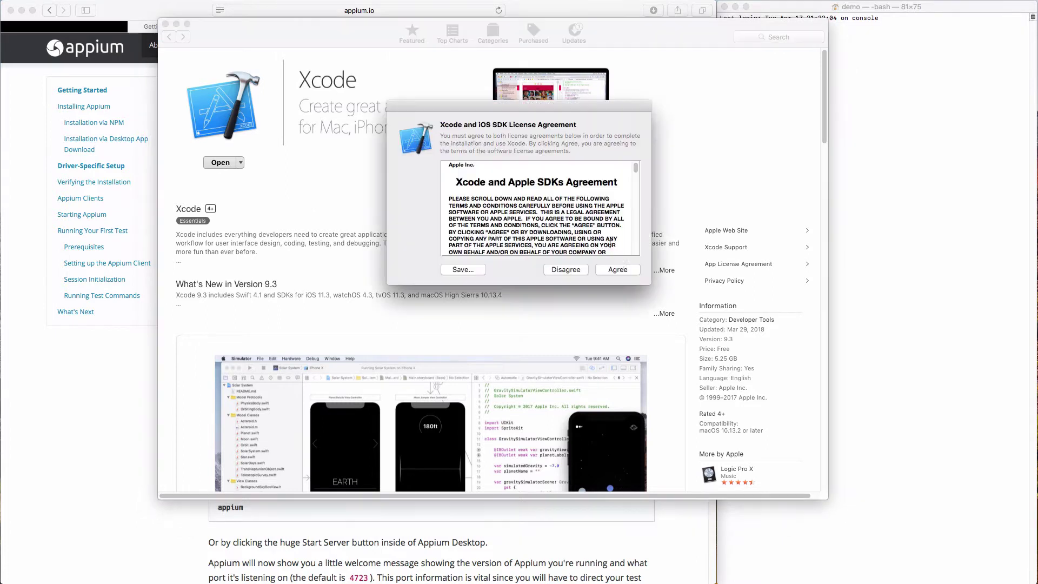
click(620, 271)
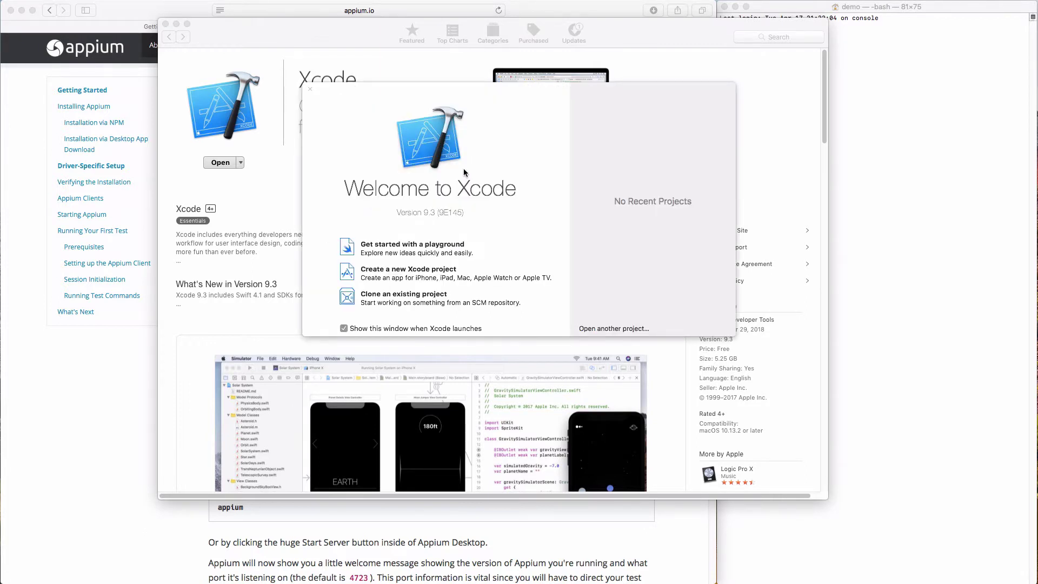
click(310, 90)
Download the iOS 11.2 Simulator from the Components section of Xcode Preferences.
click(69, 6)
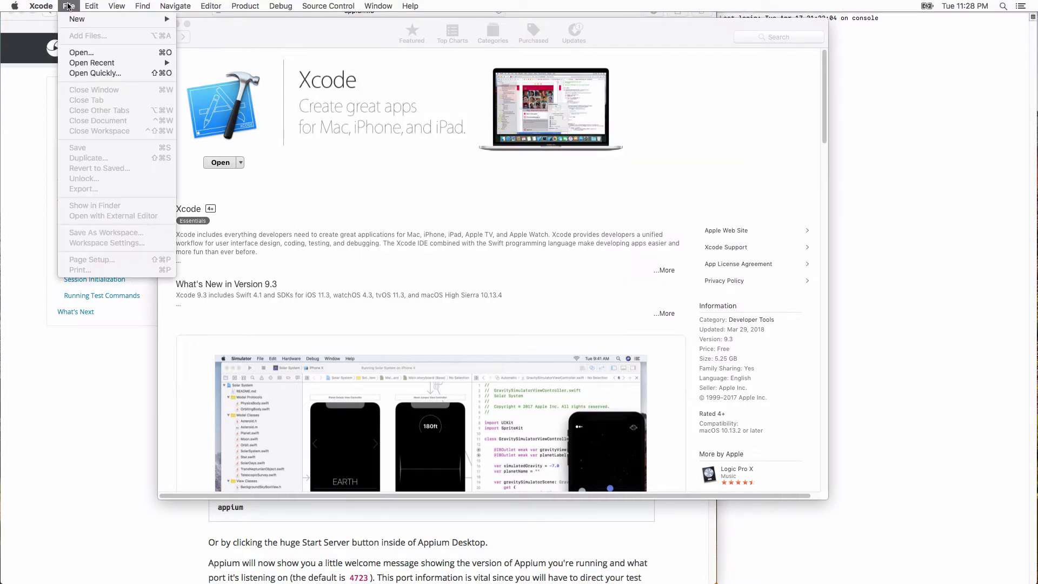
mouse_move(48, 6)
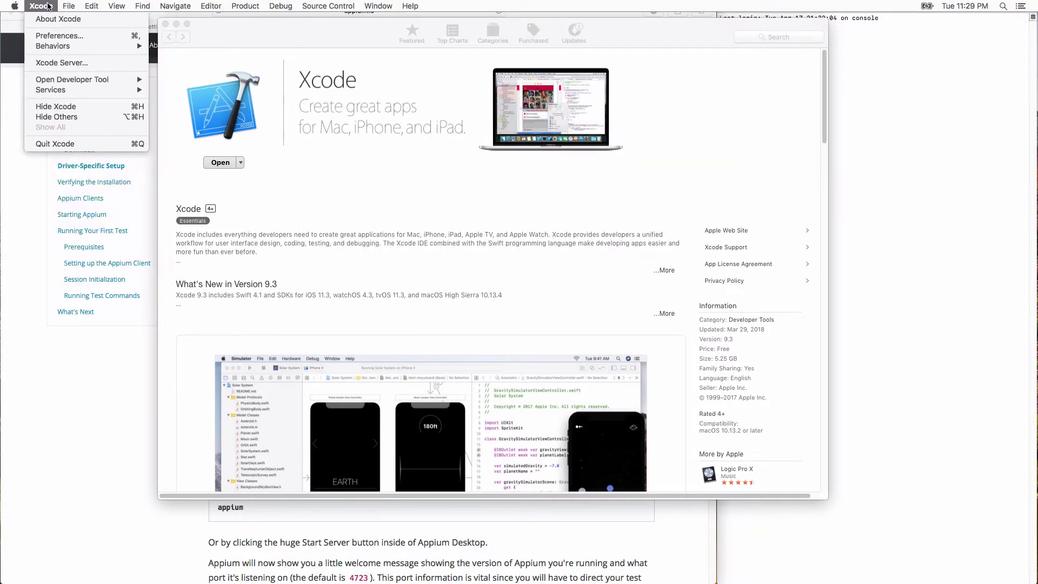
click(53, 36)
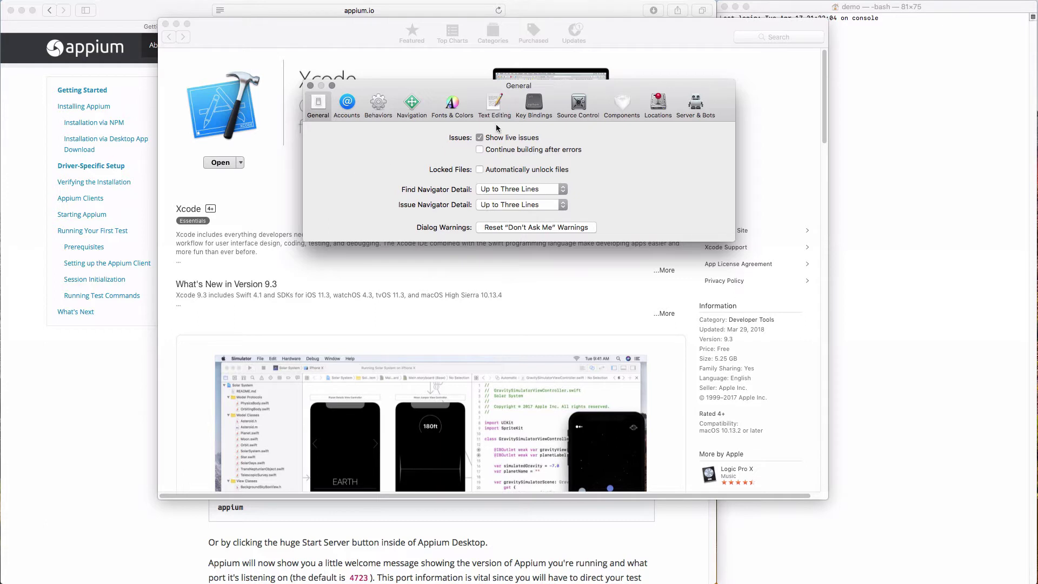
click(623, 103)
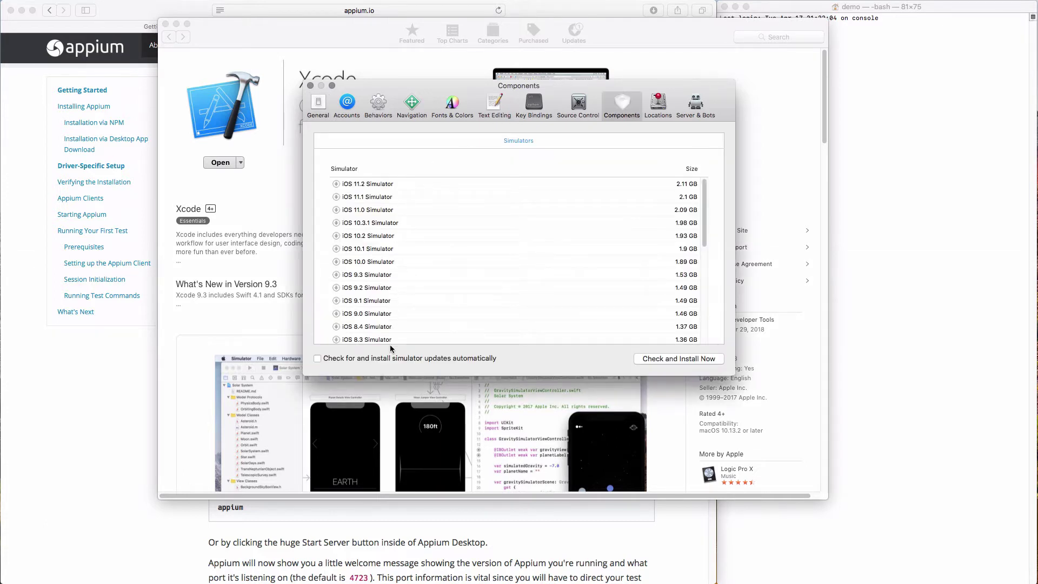
click(336, 184)
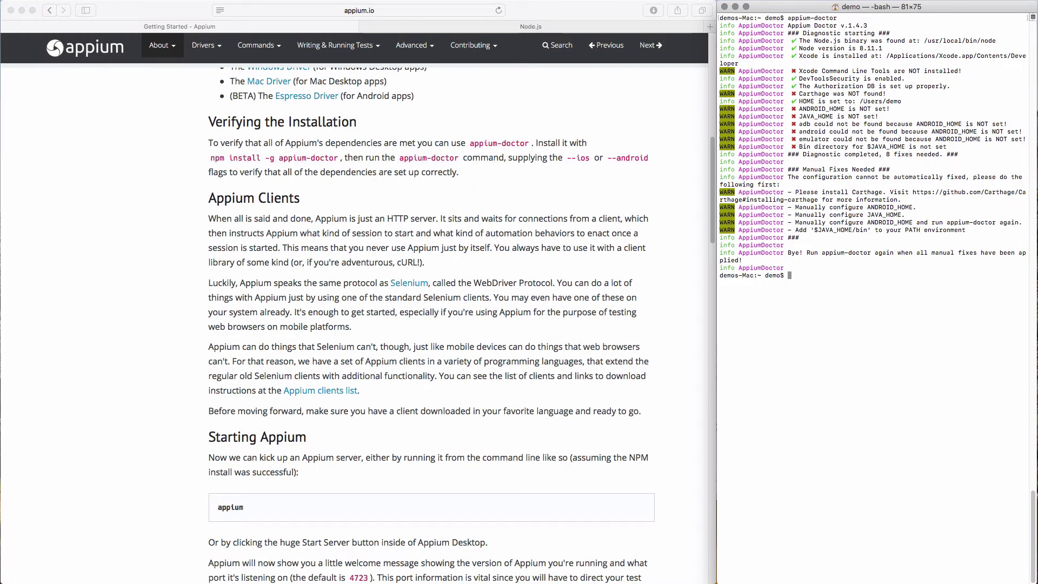
Run xcode-select --install and accept the license to install the command line developer tools.
text(xcode-select --install)
key(Return)
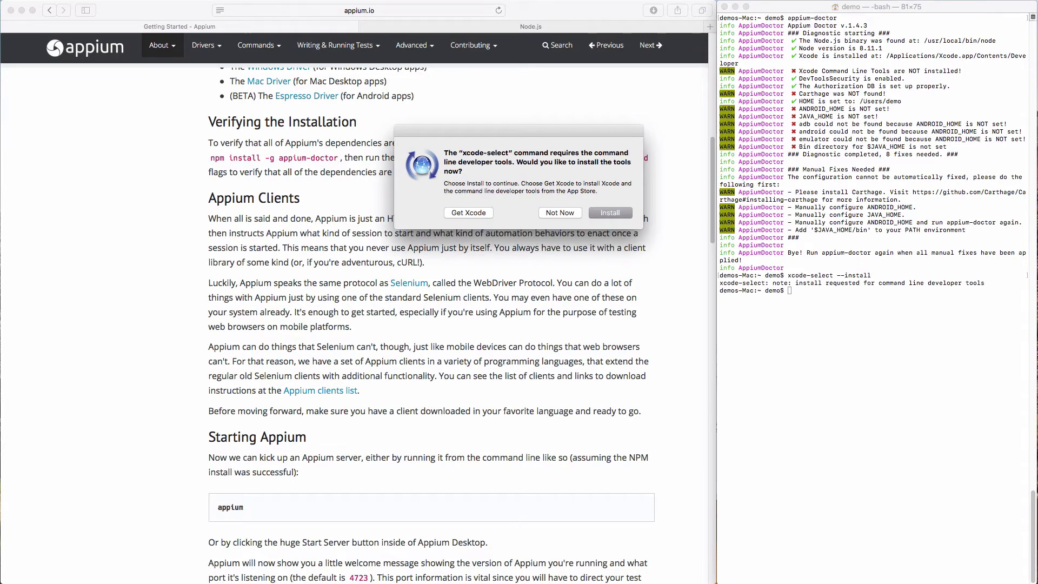
click(610, 213)
click(659, 334)
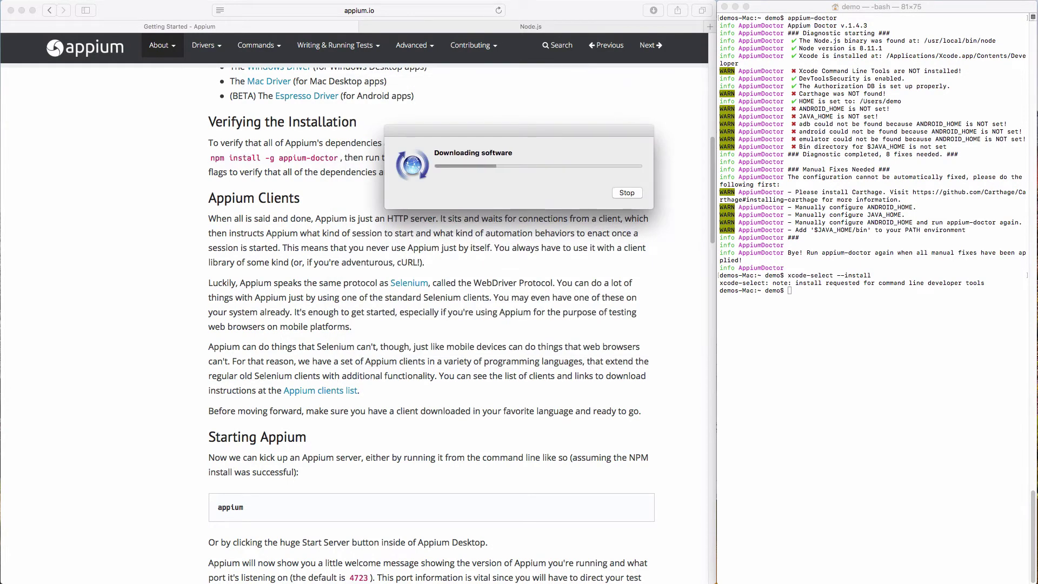
key(super+t)
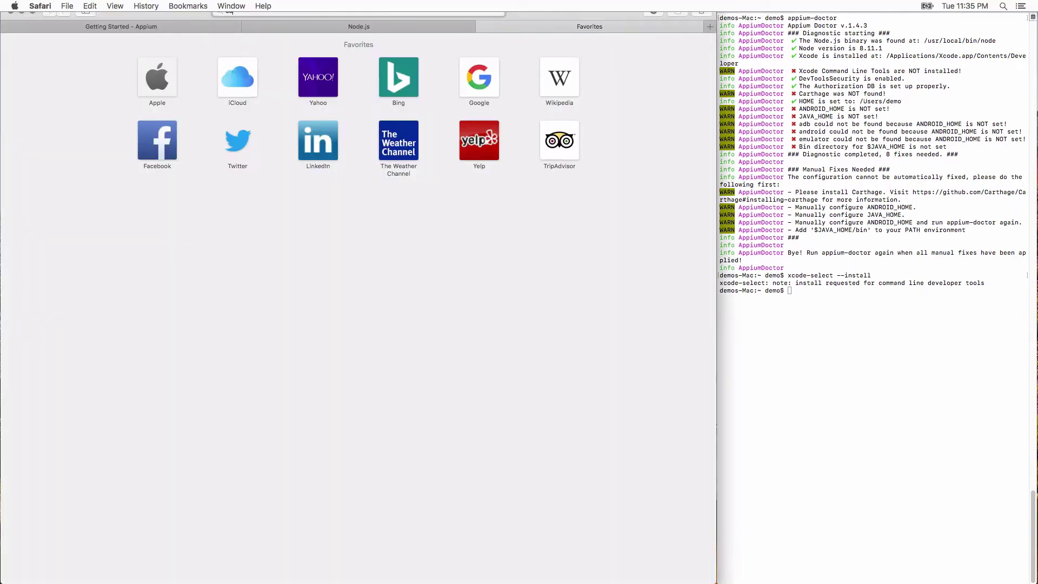
Search for 'carthage ios' and scroll the Carthage GitHub README to 'Installing Carthage'.
text(carthage ios)
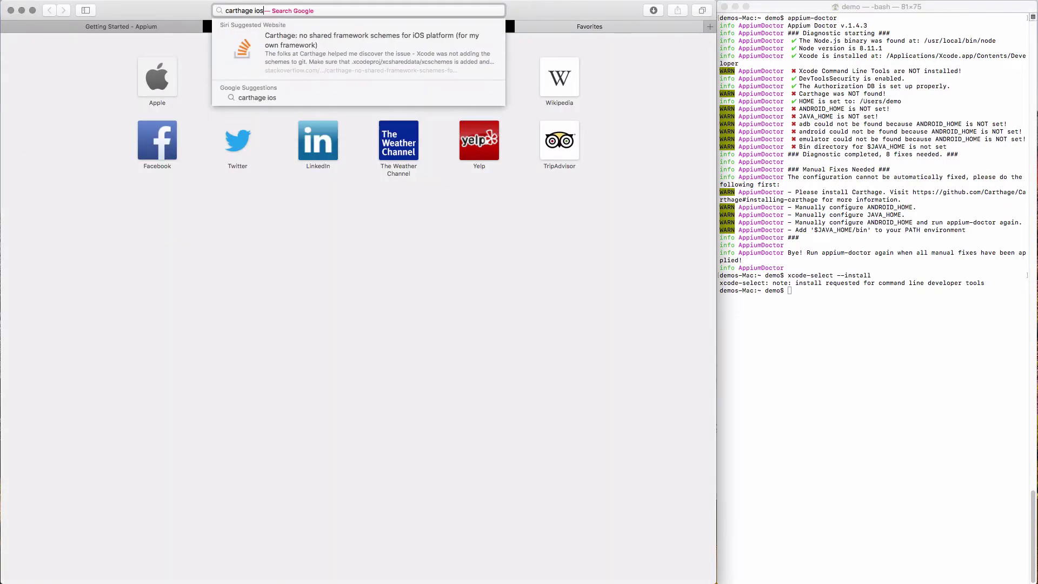
key(Return)
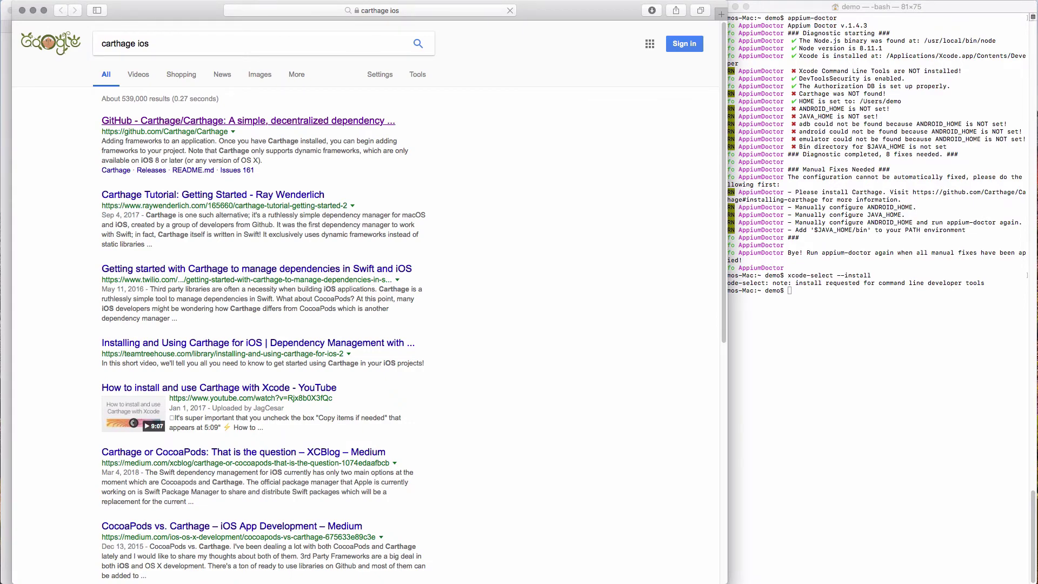
scroll(365, 303, down, 20)
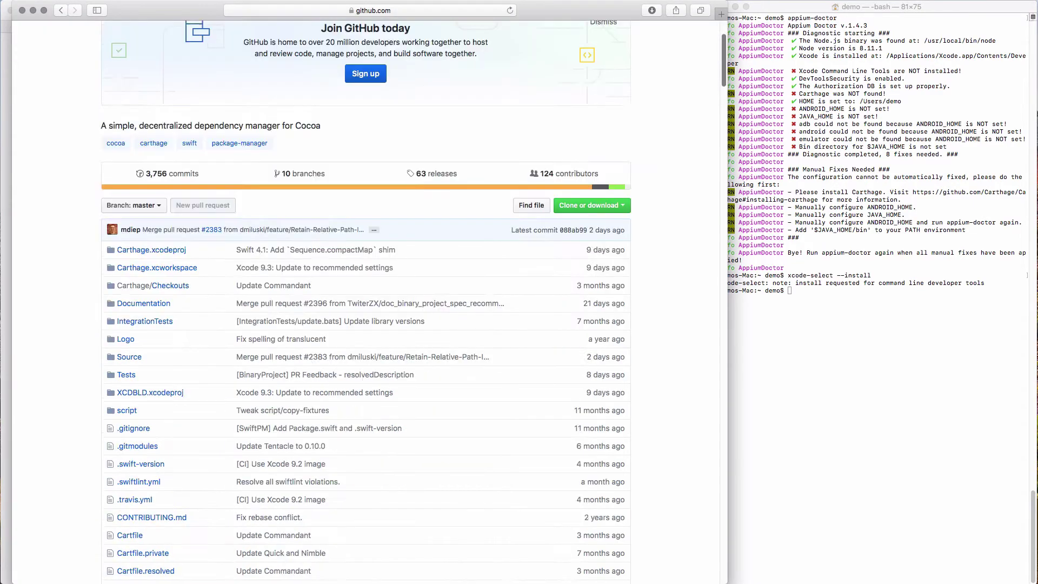
scroll(365, 302, down, 10)
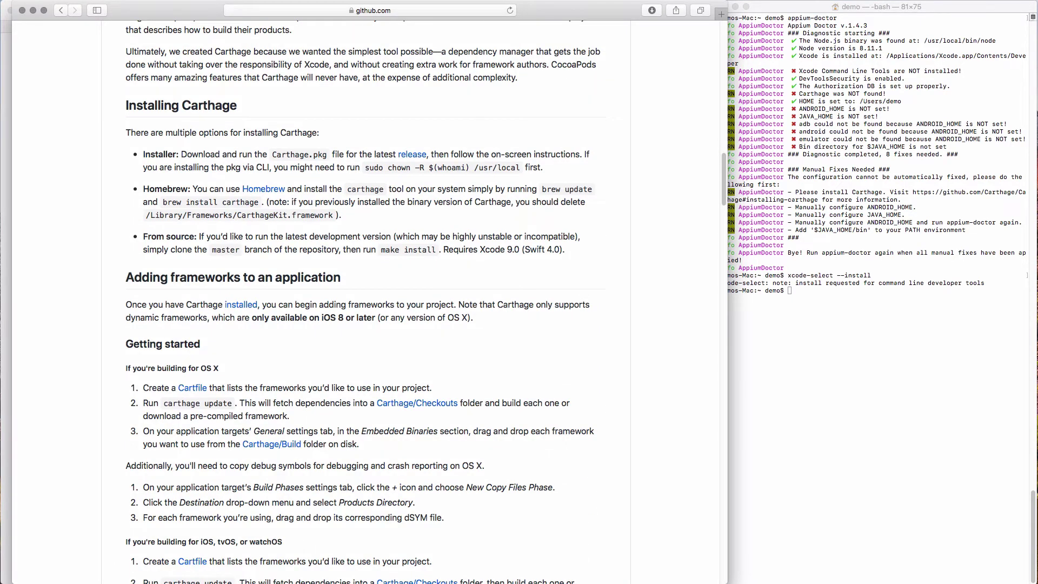
Download Carthage.pkg from the 0.29.0 release page and open it from Downloads.
click(406, 156)
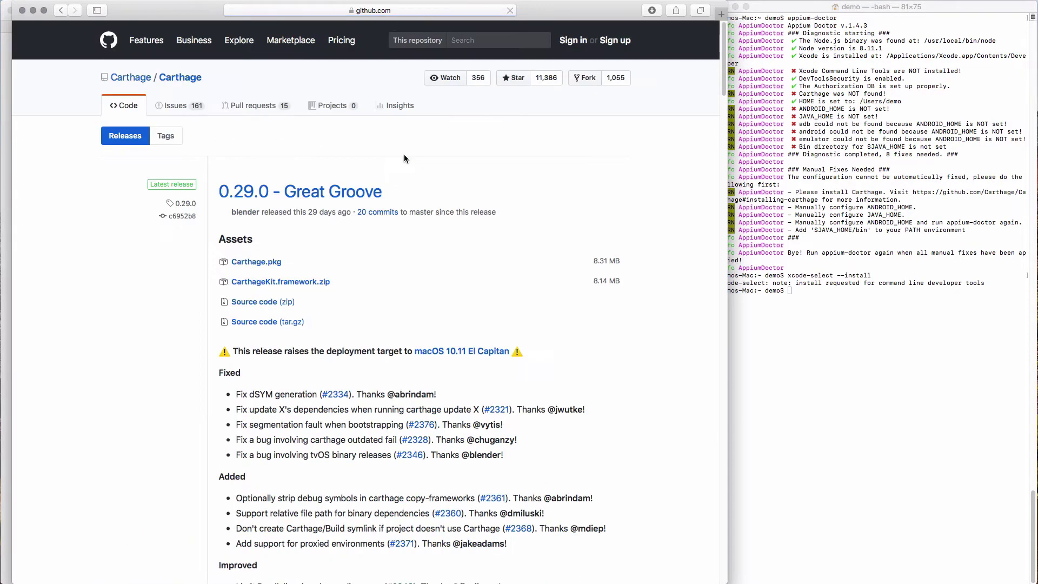
click(248, 264)
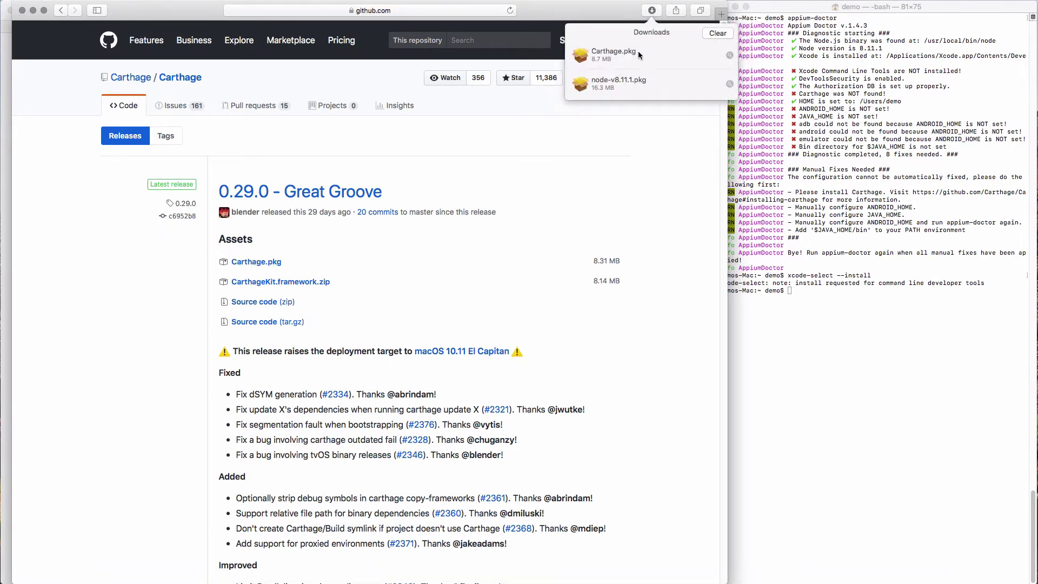
click(639, 52)
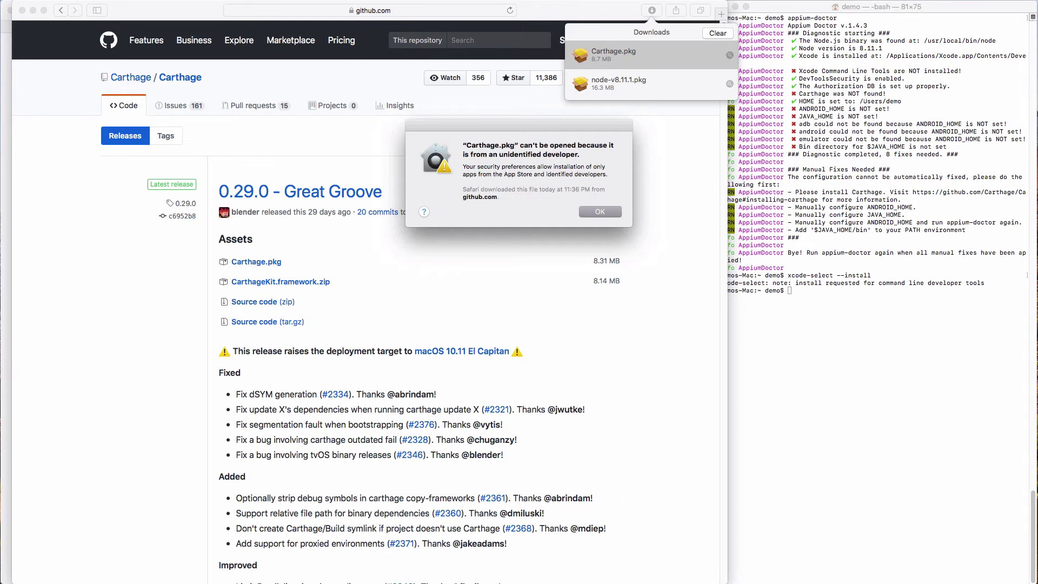
Dismiss the warning and use Security & Privacy's Open Anyway to launch the Carthage.pkg installer.
key(Return)
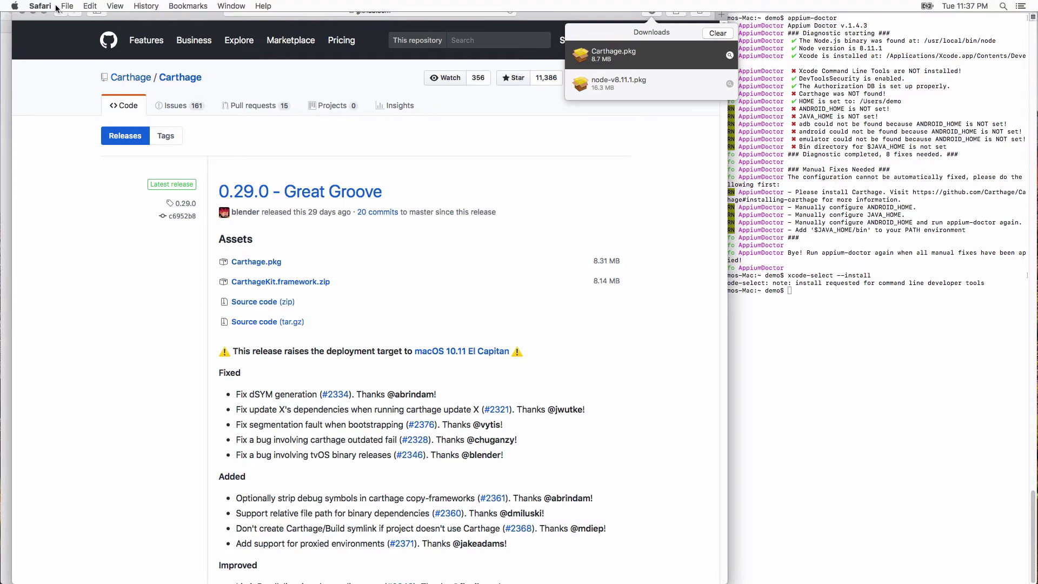
click(46, 6)
click(22, 37)
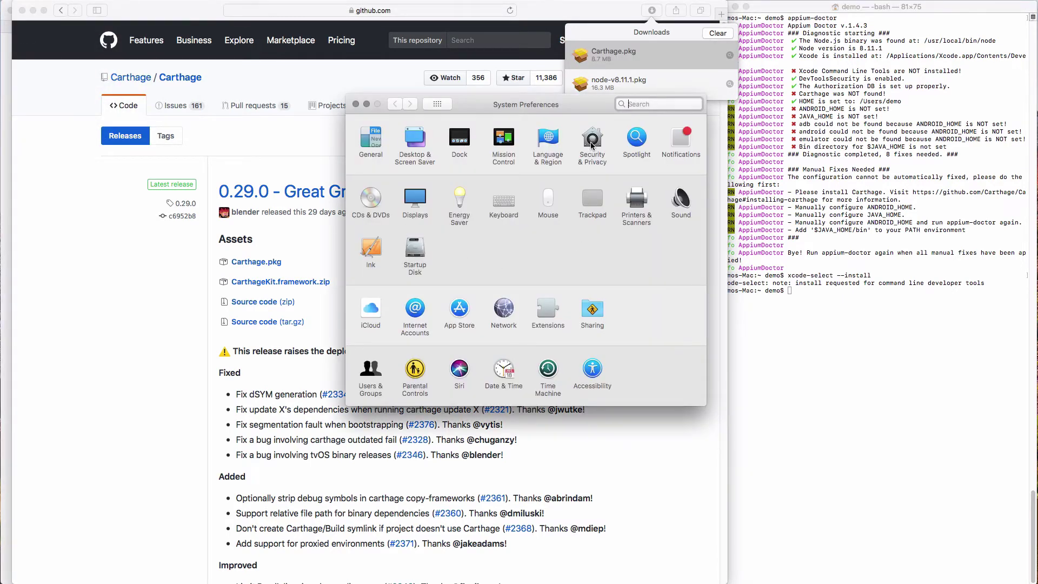
click(592, 142)
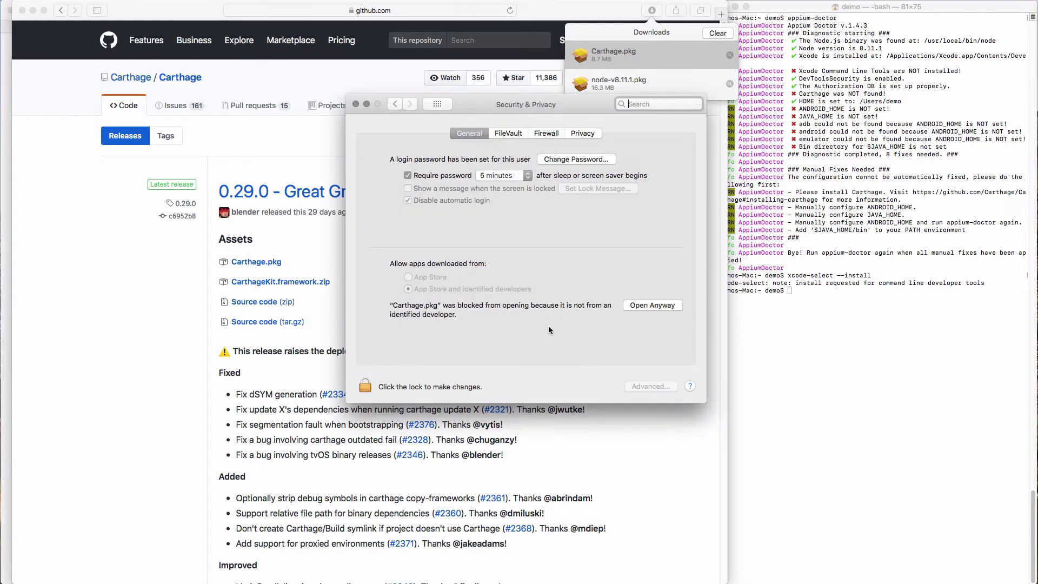
click(654, 306)
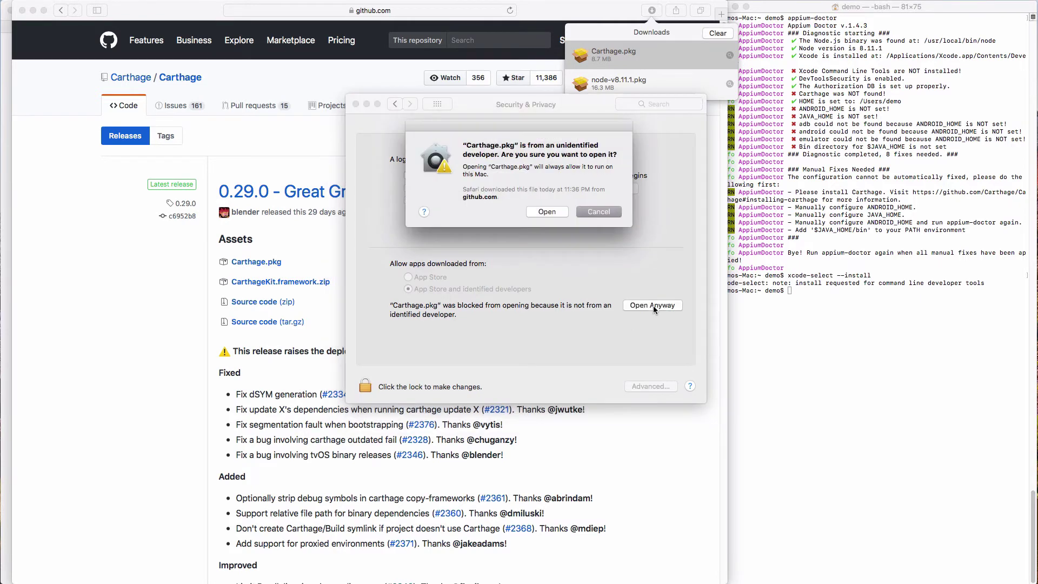
click(553, 212)
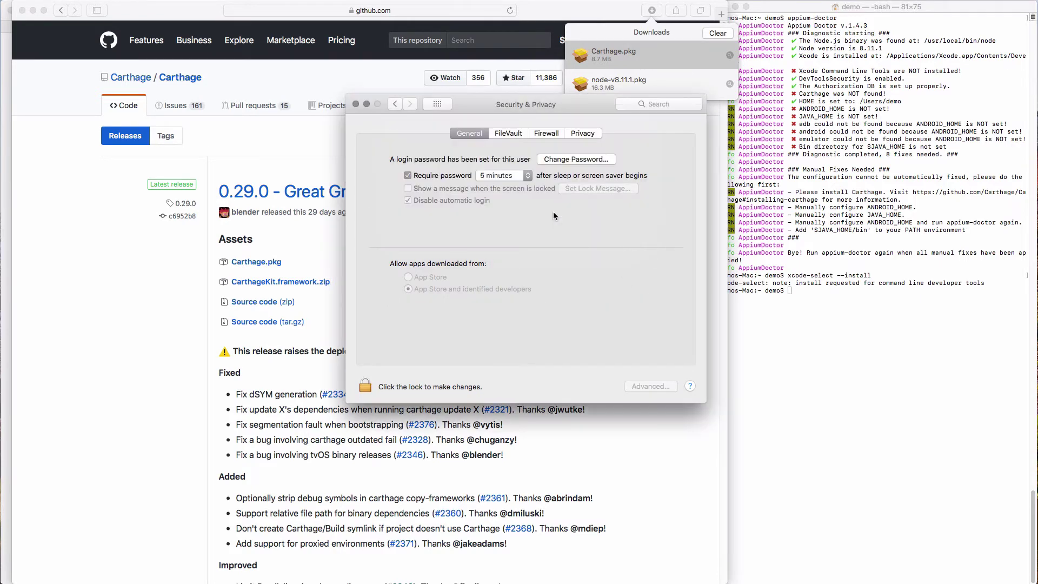
click(355, 105)
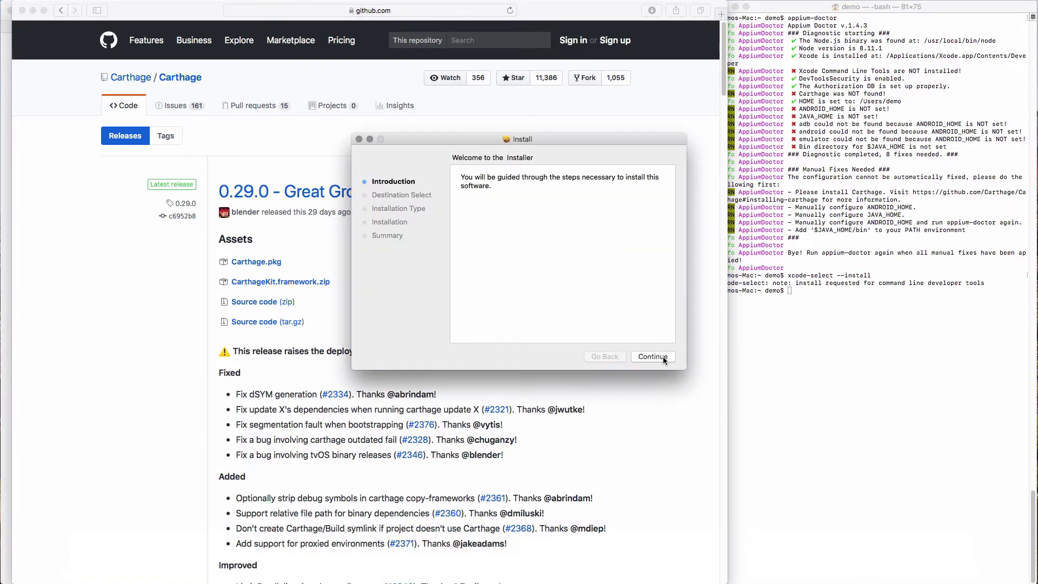
Install Carthage using the administrator password, then move the installer package to the Trash.
click(653, 357)
text(demo)
key(Return)
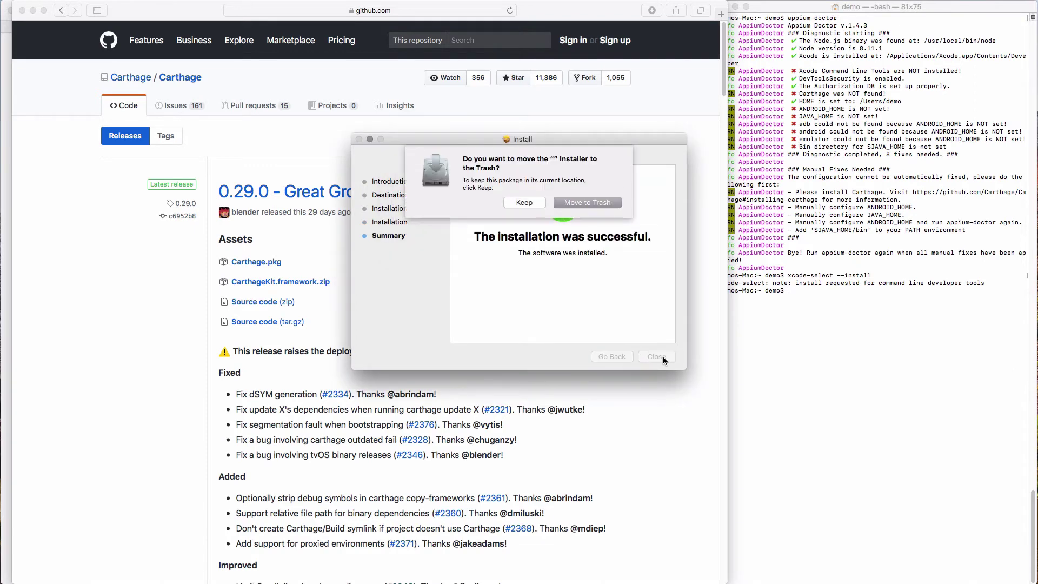
click(598, 205)
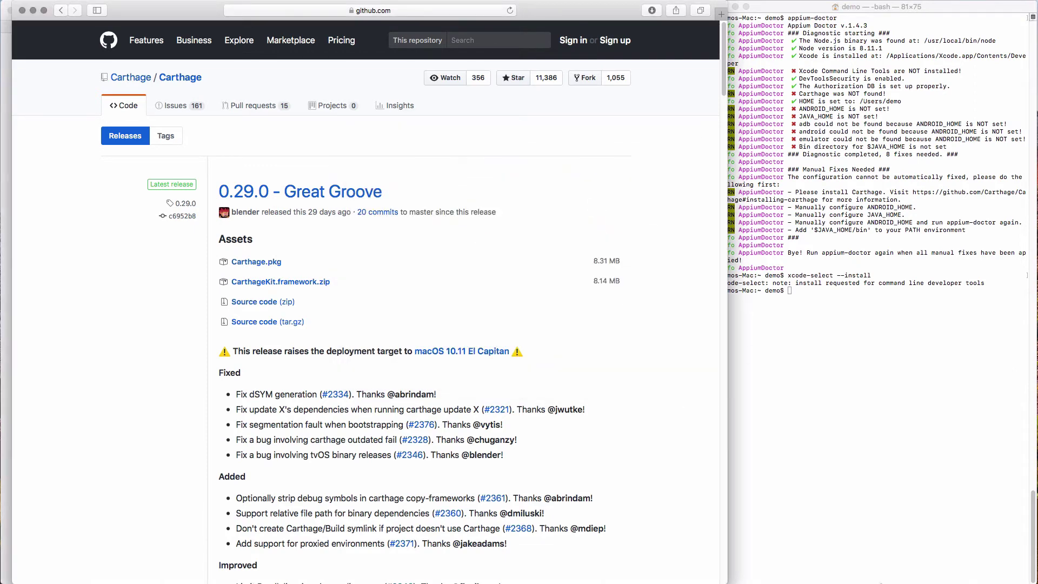
Check the Command Line Tools and iOS 11.2 Simulator downloads, then return to Terminal.
mouse_move(793, 560)
click(825, 563)
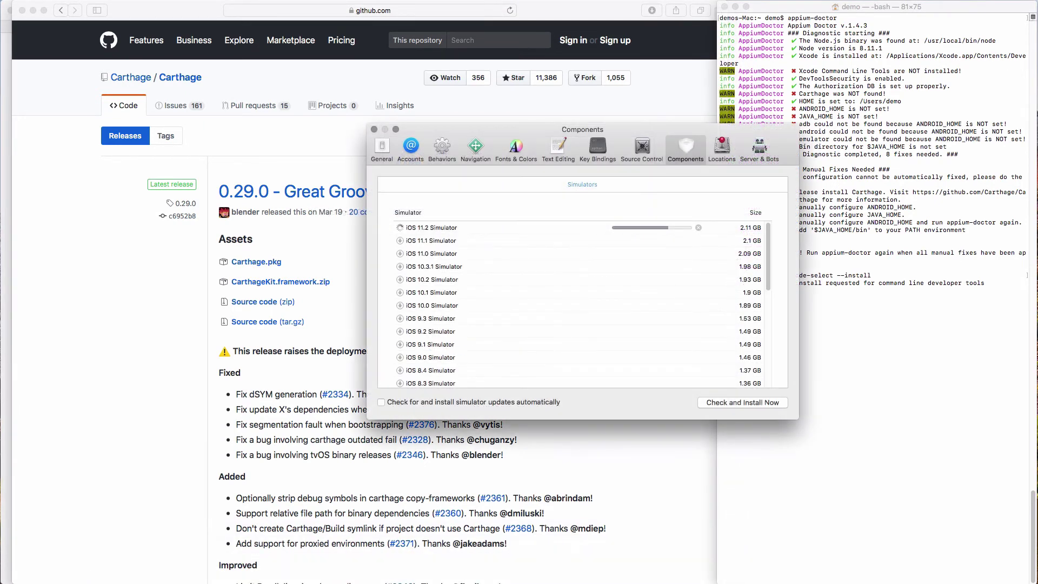
key(super+Tab)
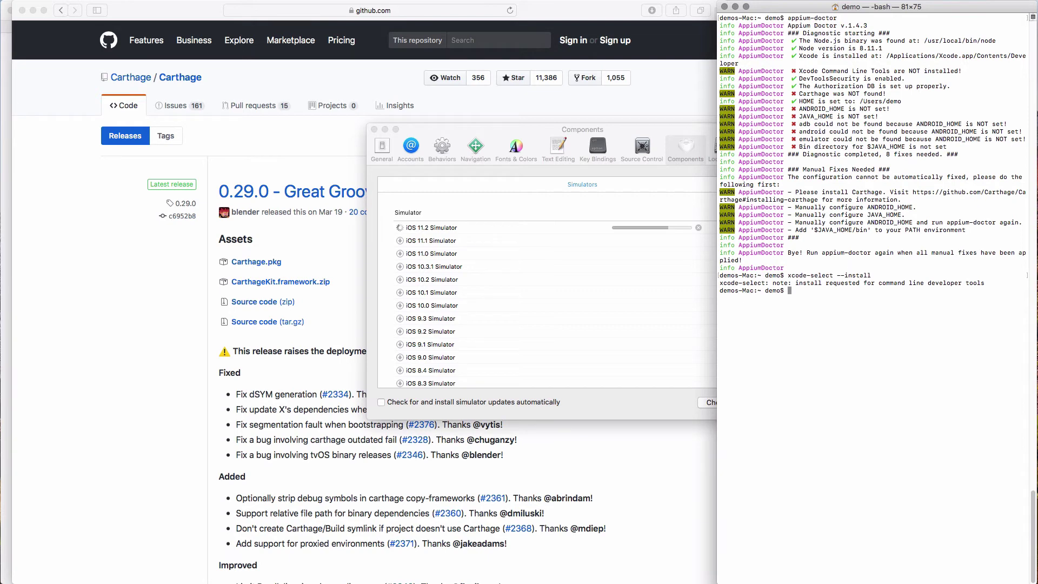
Recall the previous appium-doctor command from history and run it again.
key(Up)
key(Up)
key(Return)
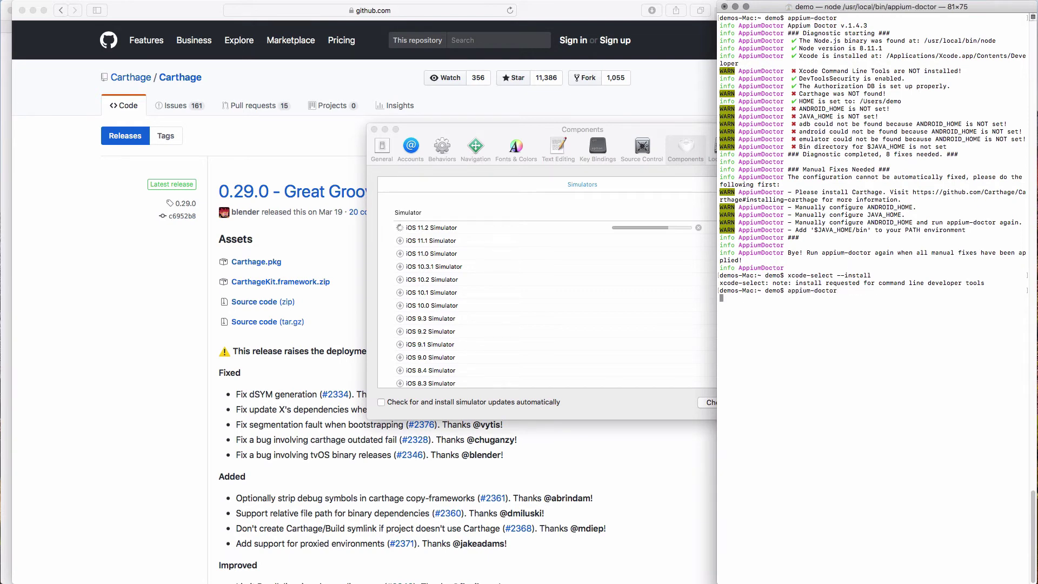